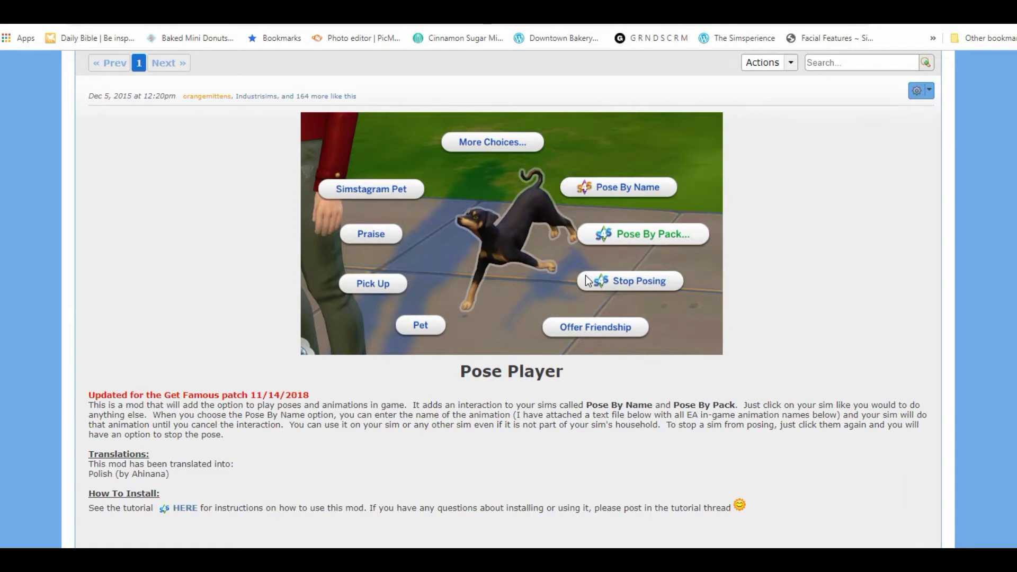
# Examine the studio mods page from the Pose Player post down to the Teleport Any Sim post.
pyautogui.scroll(-3, 586, 275)
pyautogui.rightClick(586, 275)
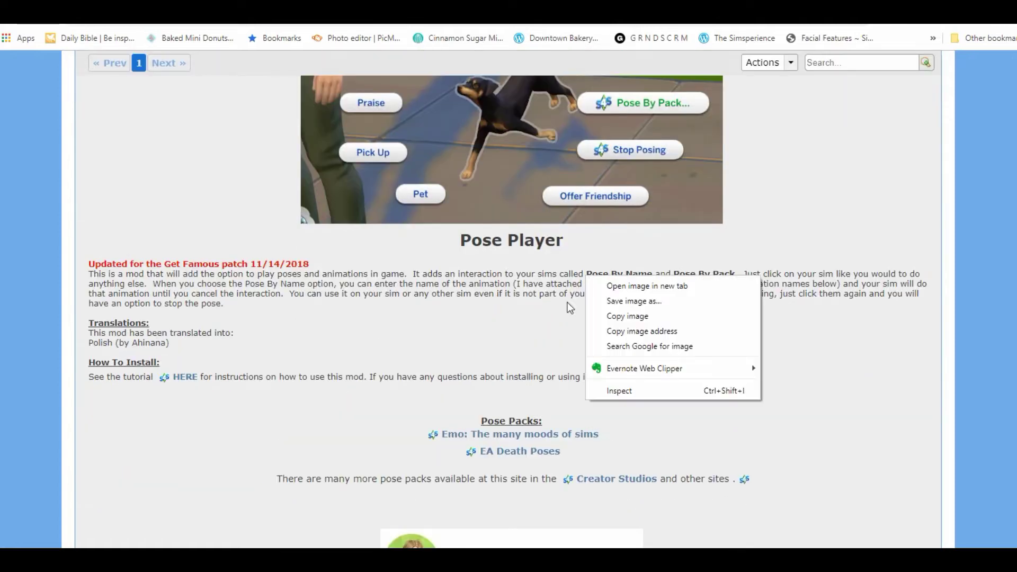
pyautogui.scroll(-2, 533, 333)
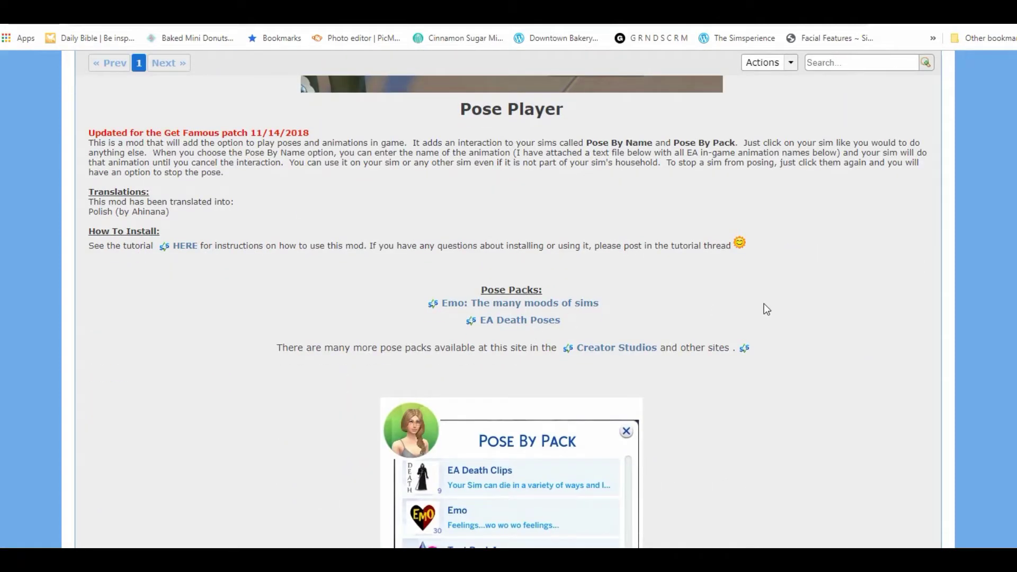
pyautogui.scroll(-10, 763, 310)
pyautogui.scroll(-10, 759, 312)
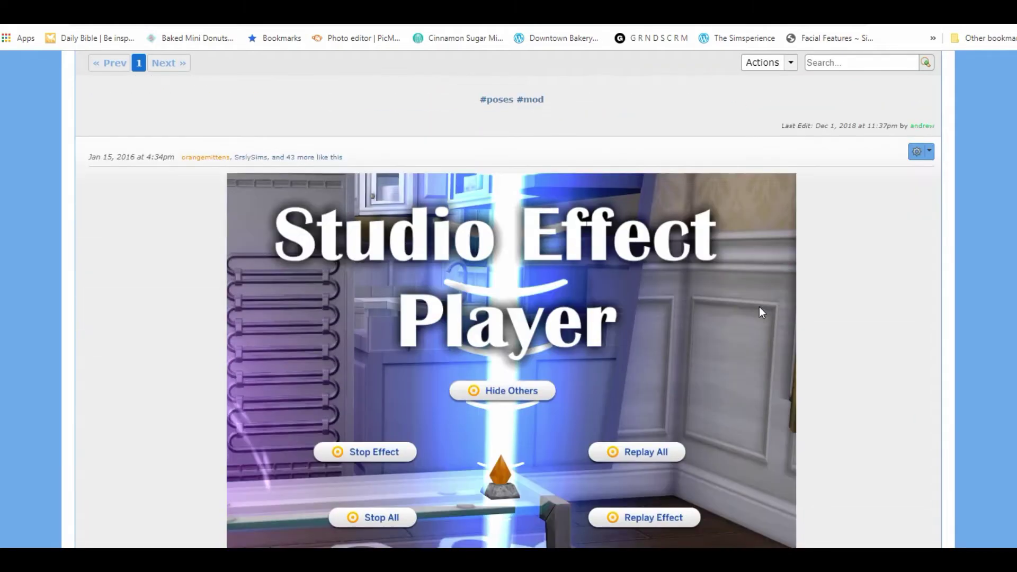
pyautogui.scroll(-10, 759, 306)
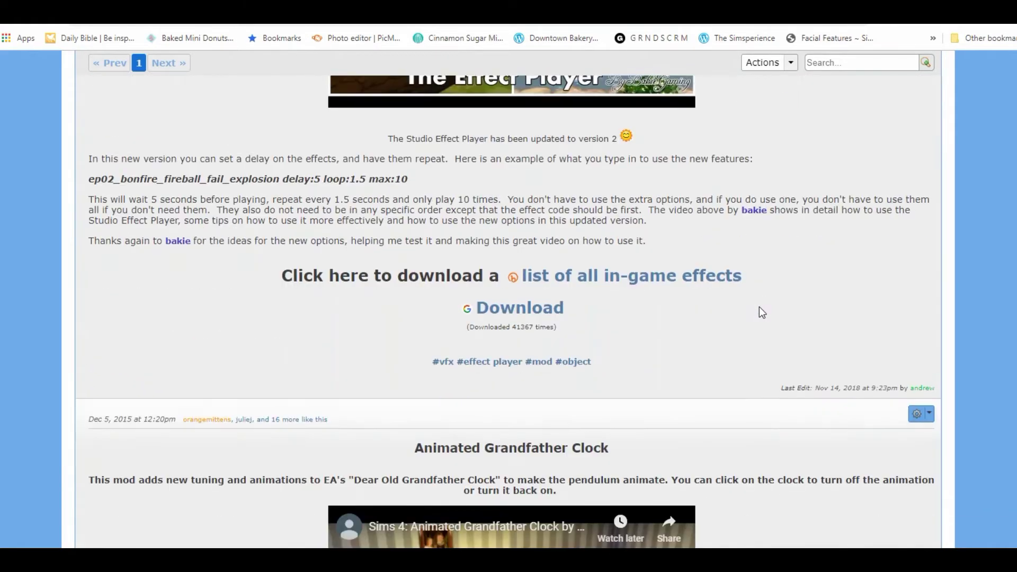
pyautogui.scroll(-10, 759, 306)
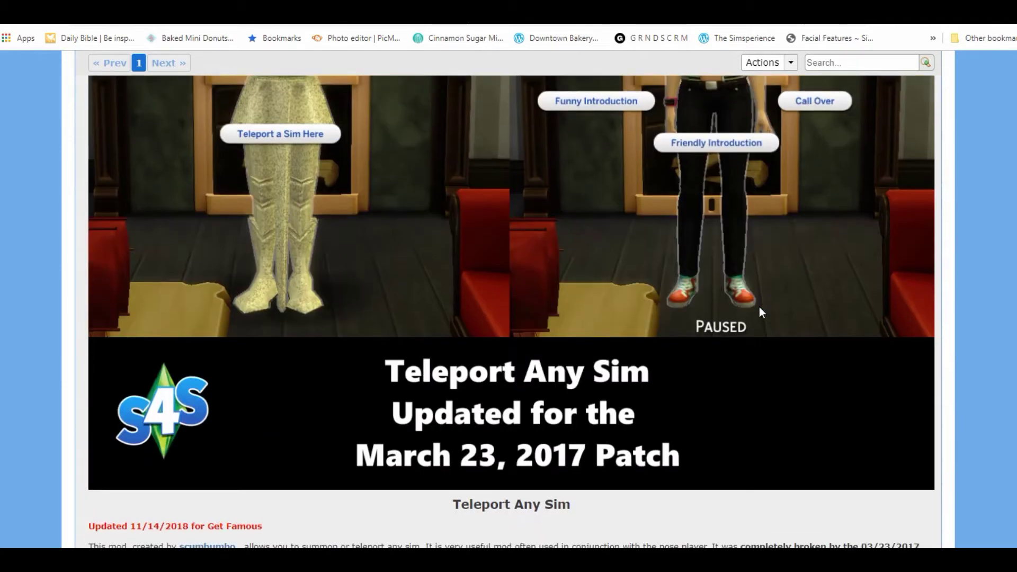
pyautogui.scroll(3, 760, 311)
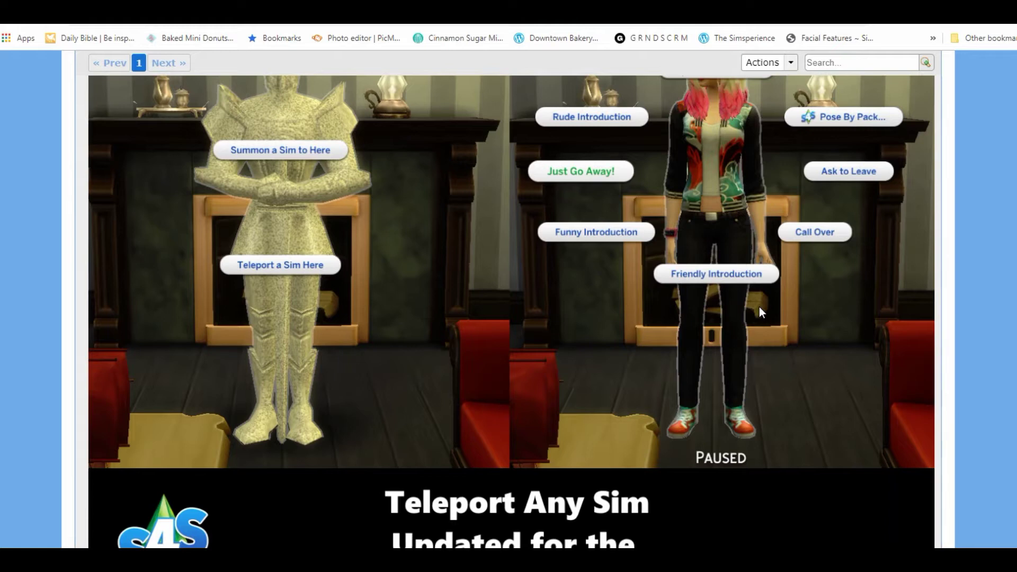
pyautogui.scroll(-1, 760, 309)
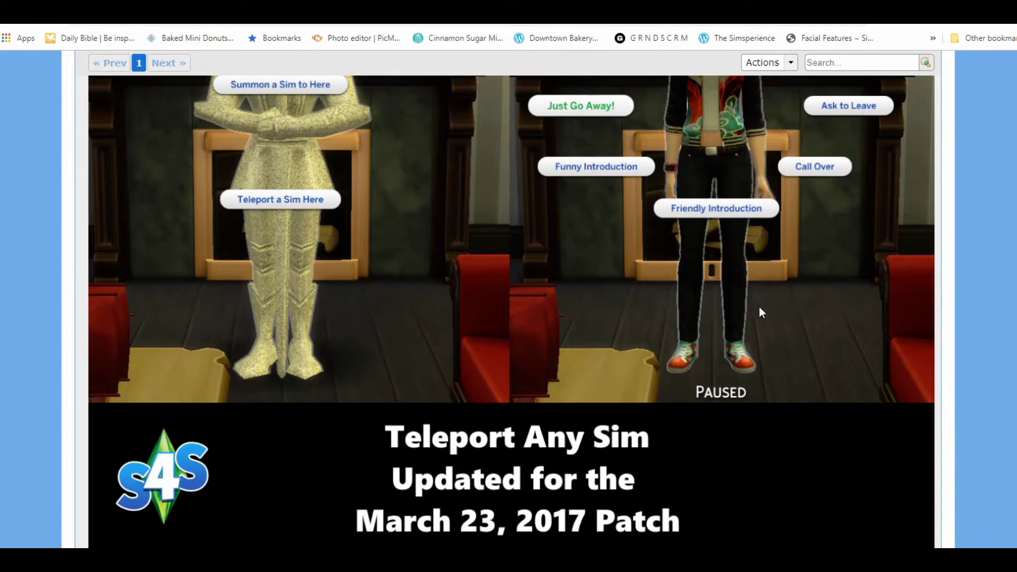
# Look back over the Animated Grandfather Clock and Studio Effect Player posts on the mods page.
pyautogui.scroll(15, 758, 307)
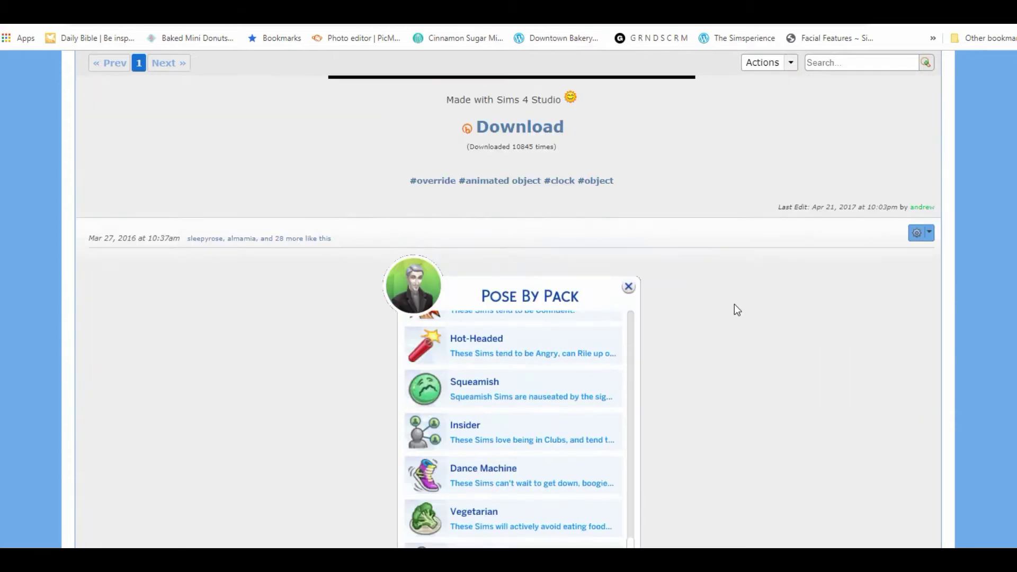
pyautogui.scroll(3, 734, 305)
pyautogui.scroll(6, 735, 306)
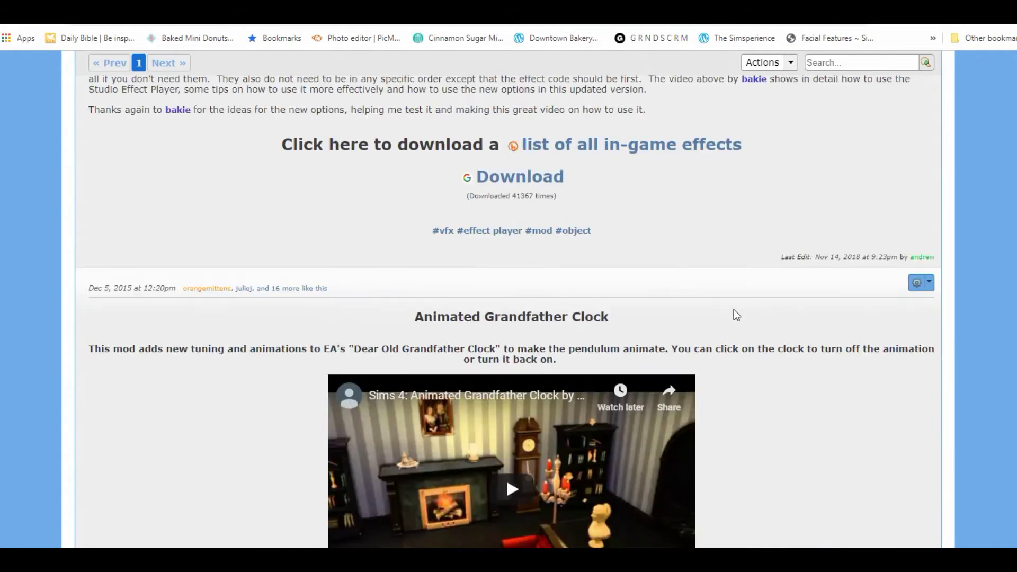
pyautogui.scroll(7, 732, 316)
pyautogui.rightClick(732, 317)
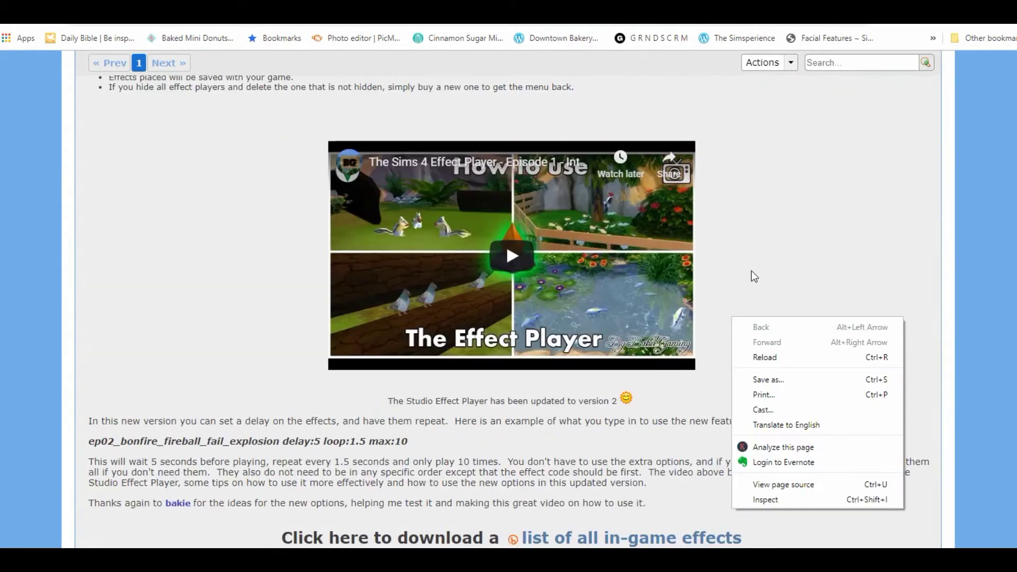
pyautogui.click(774, 244)
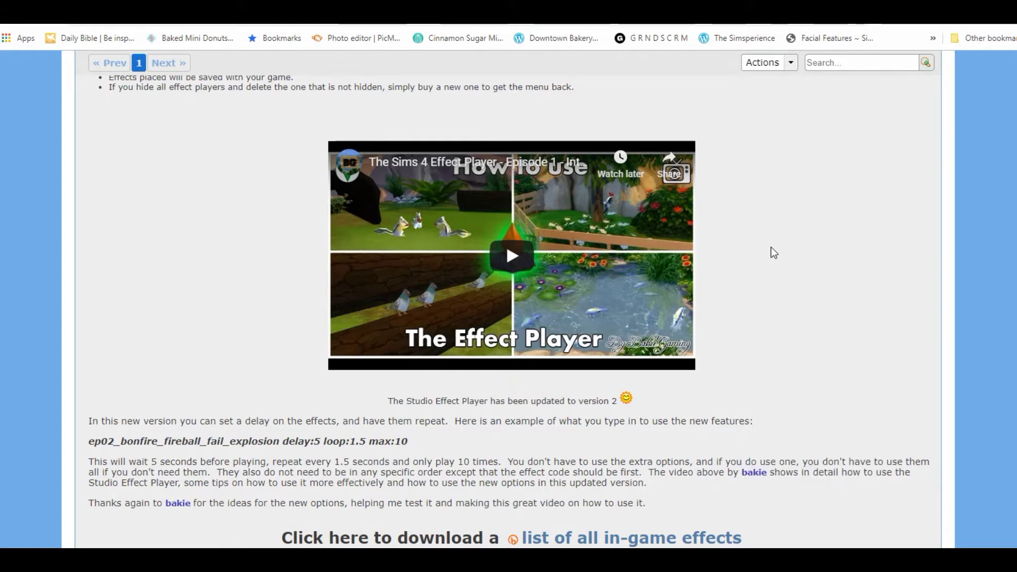
pyautogui.scroll(-13, 771, 247)
pyautogui.scroll(-6, 764, 268)
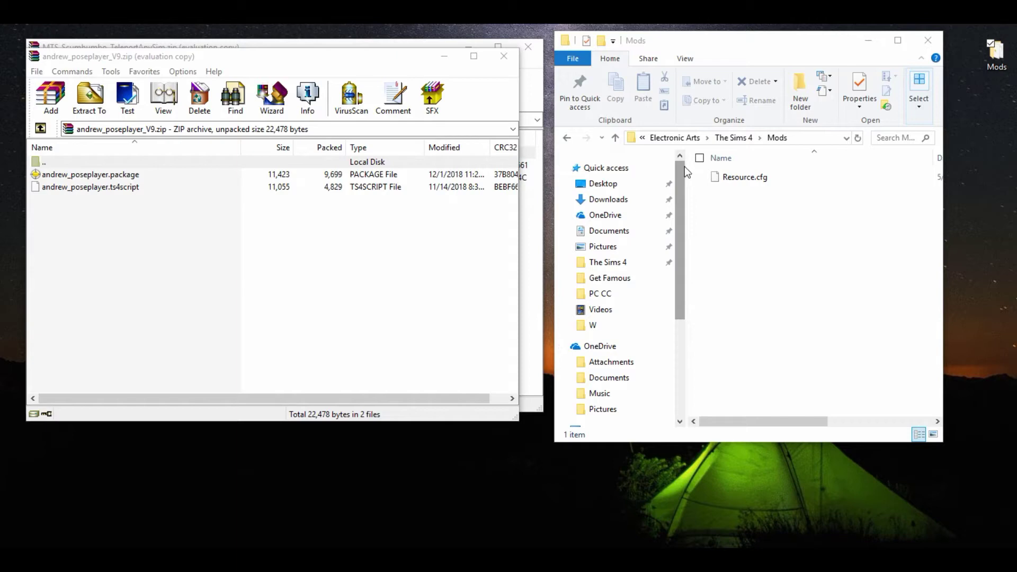
# Copy andrew_poseplayer.package and andrew_poseplayer.ts4script from the WinRAR archive into The Sims 4 Mods folder and close the archive.
pyautogui.moveTo(684, 169); pyautogui.dragTo(617, 170)
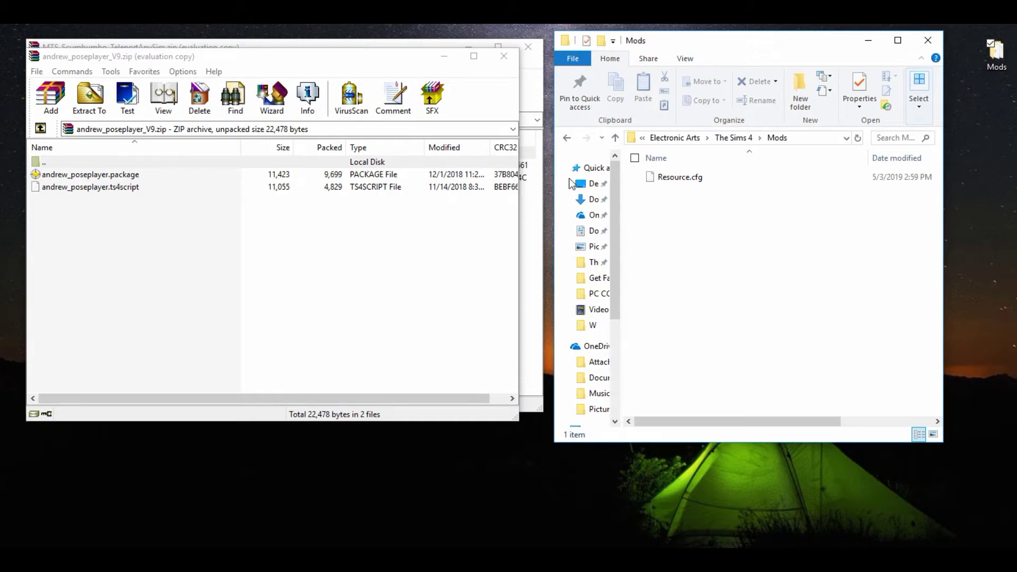
pyautogui.moveTo(253, 241); pyautogui.dragTo(251, 179)
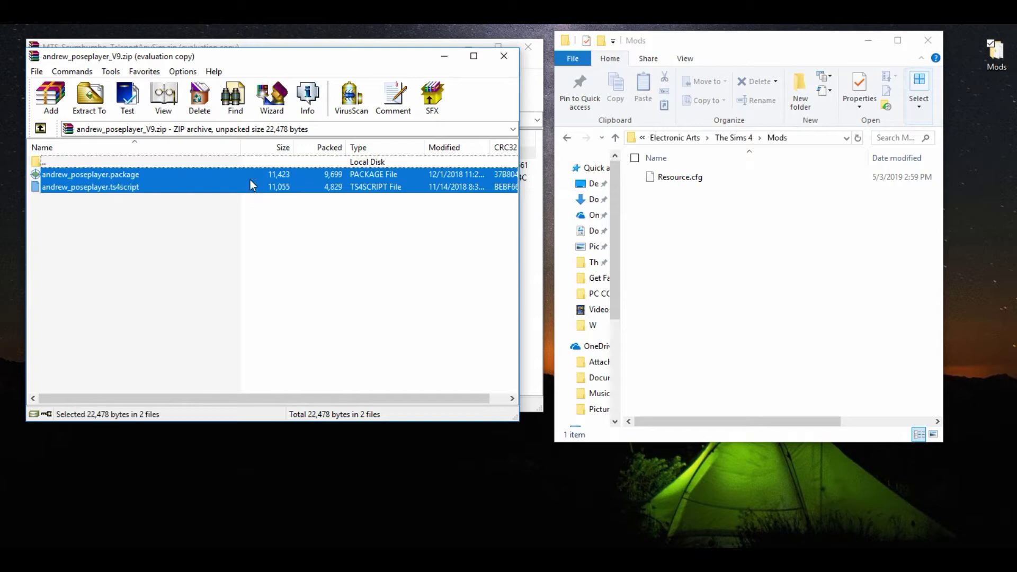
pyautogui.moveTo(688, 229); pyautogui.dragTo(688, 233)
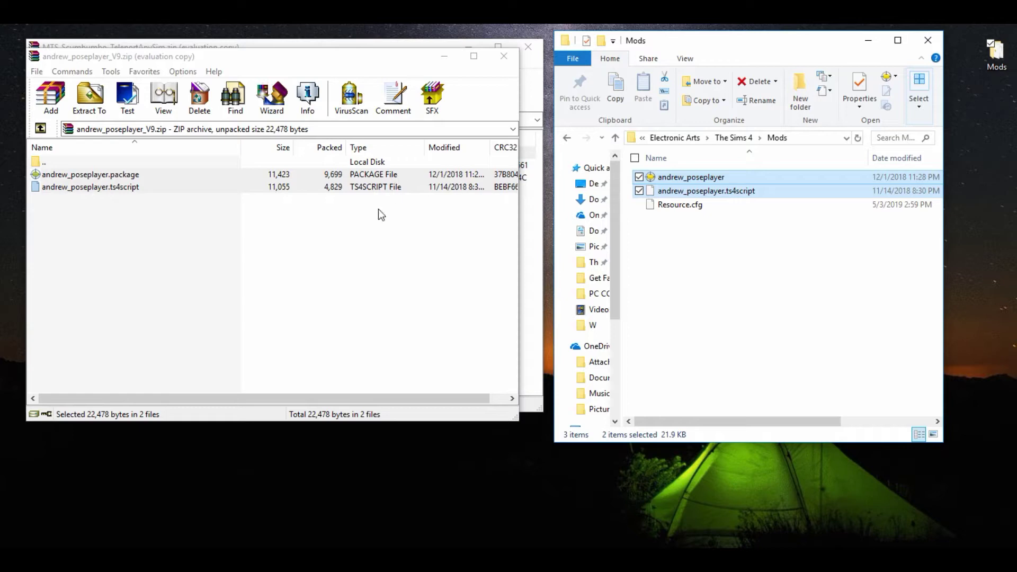
pyautogui.moveTo(386, 189); pyautogui.dragTo(737, 261)
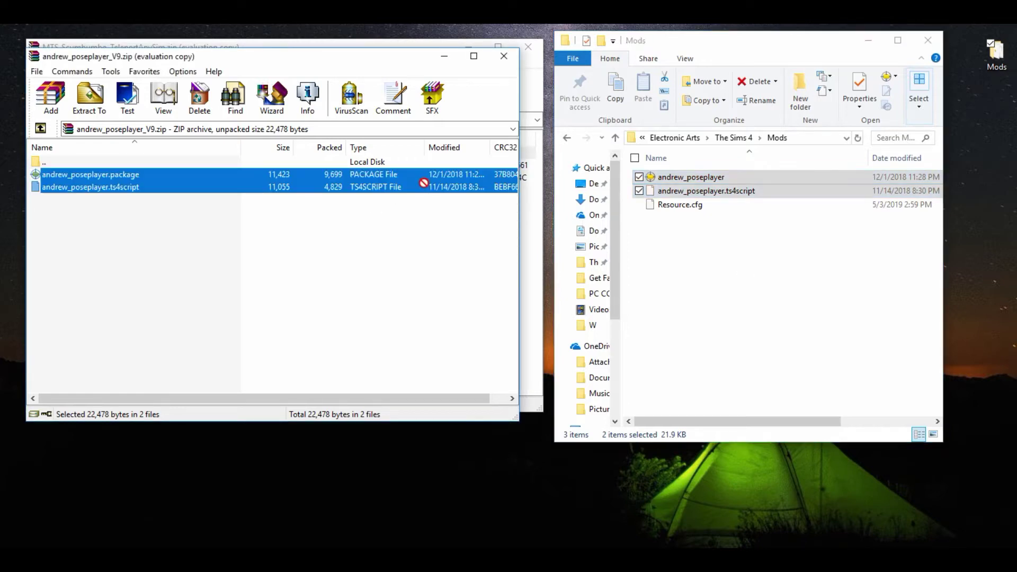
pyautogui.click(504, 57)
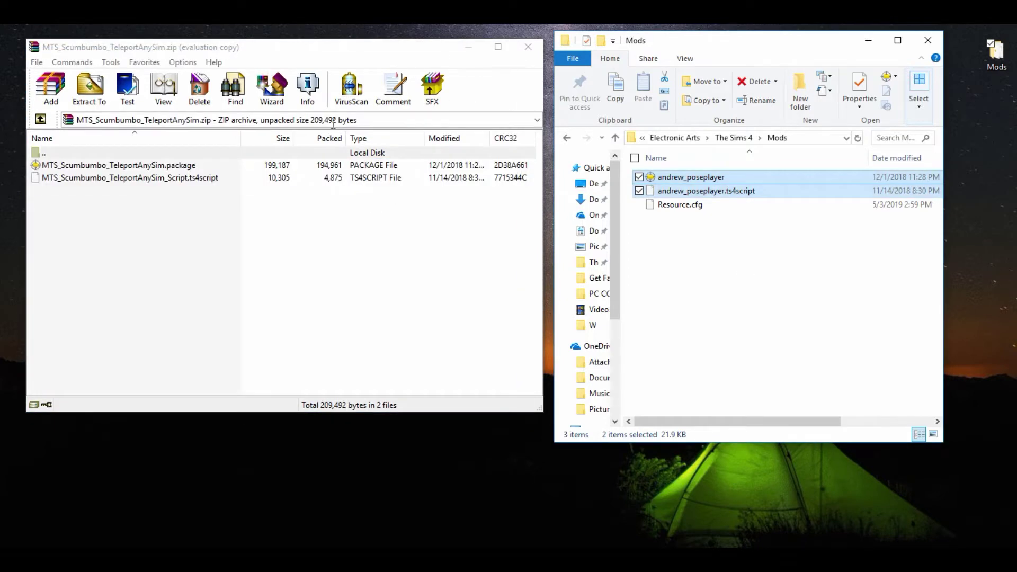
# Copy MTS_Scumbumbo_TeleportAnySim.package and MTS_Scumbumbo_TeleportAnySim_Script.ts4script from their archive into the Mods folder.
pyautogui.moveTo(154, 196); pyautogui.dragTo(146, 168)
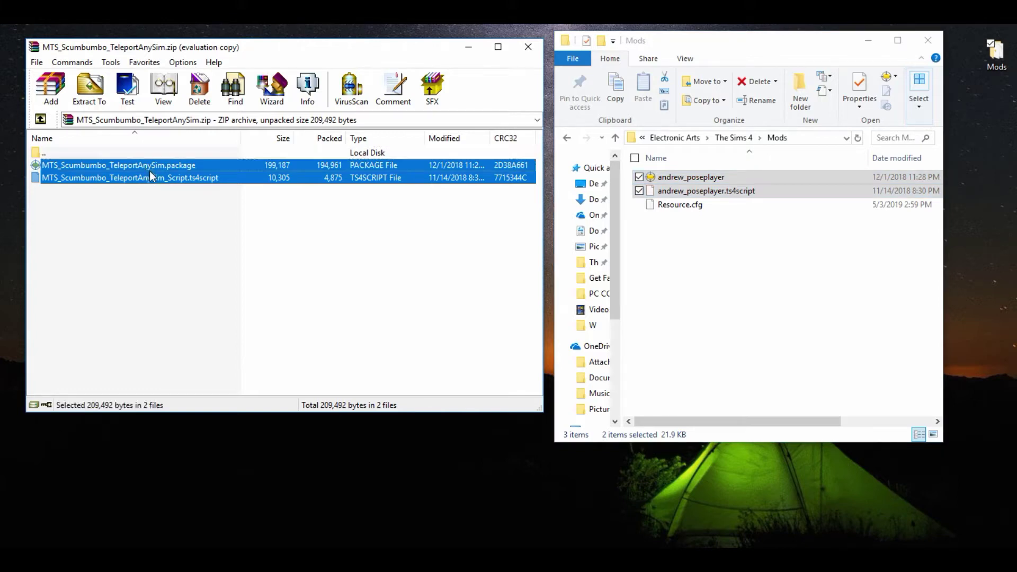
pyautogui.moveTo(146, 166); pyautogui.dragTo(841, 245)
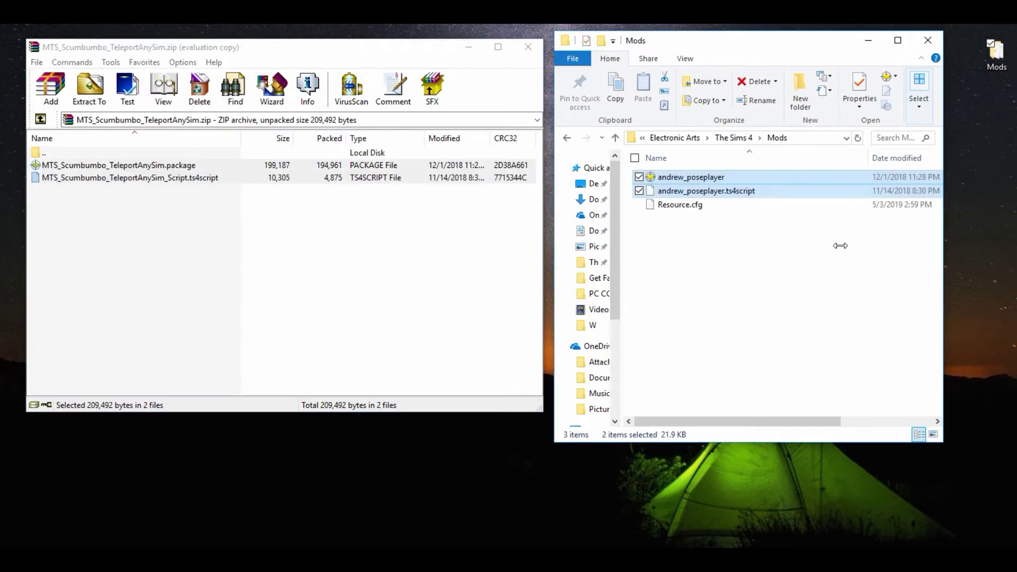
pyautogui.click(843, 250)
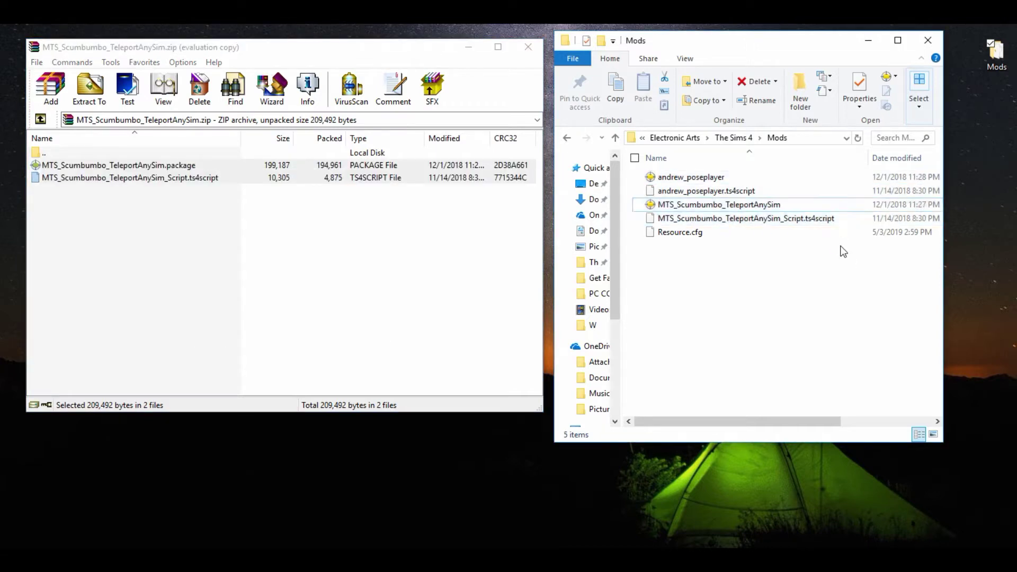
# Create a new folder named Animations inside the Mods folder.
pyautogui.rightClick(841, 246)
pyautogui.click(891, 254)
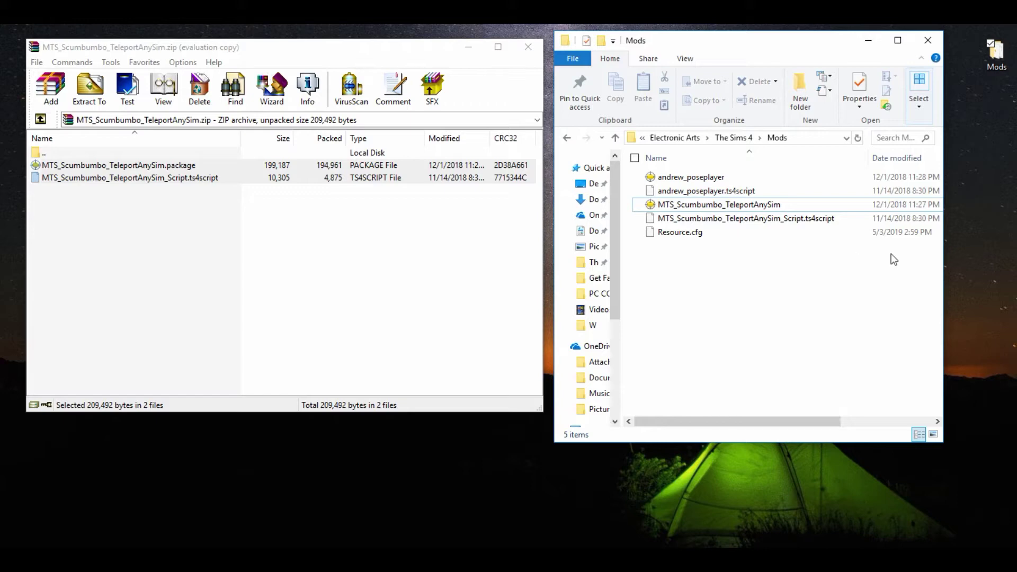
pyautogui.click(802, 96)
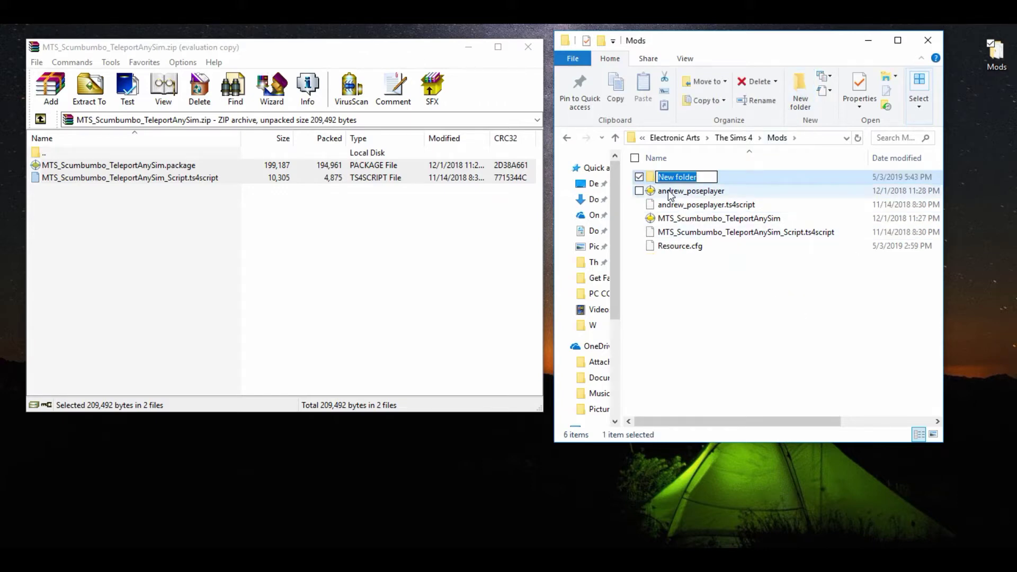
pyautogui.write('A')
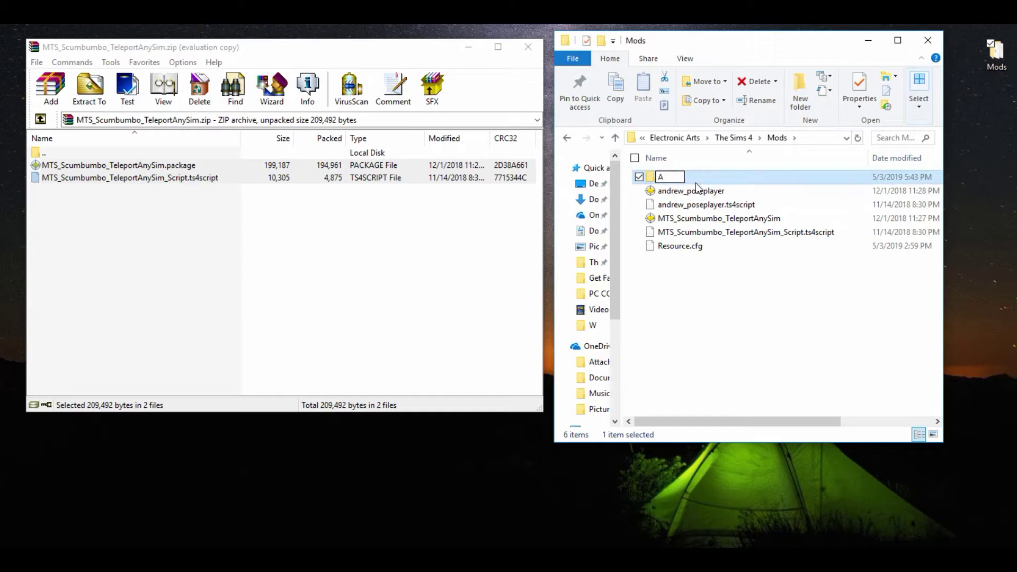
pyautogui.write('nimatio')
pyautogui.write('ns')
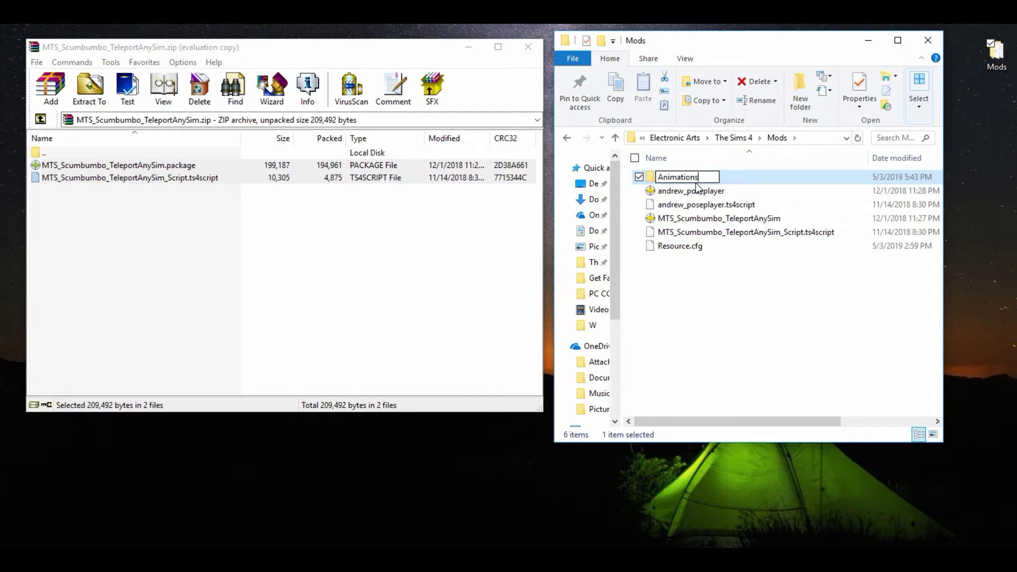
pyautogui.press('Return')
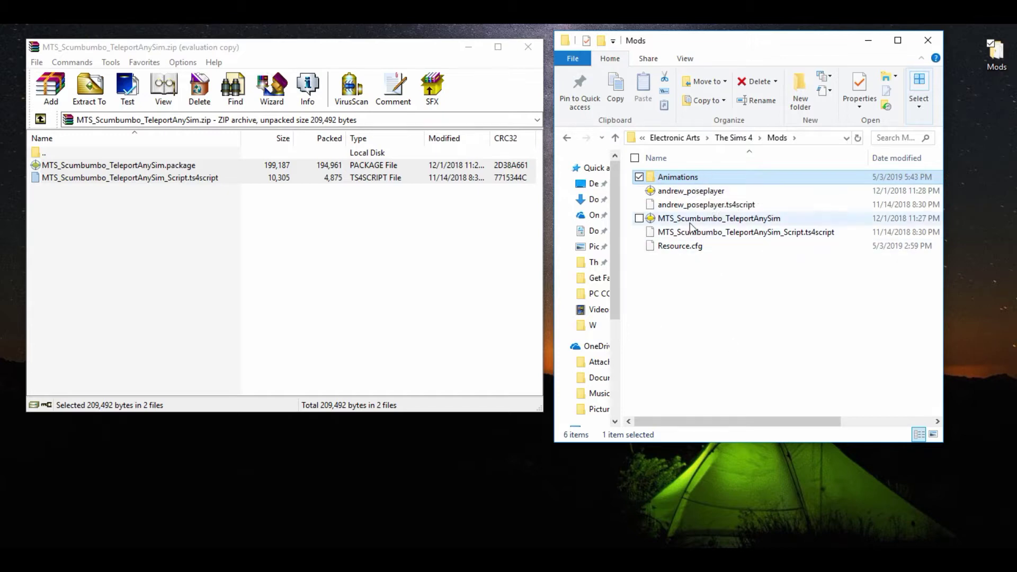
pyautogui.click(731, 176)
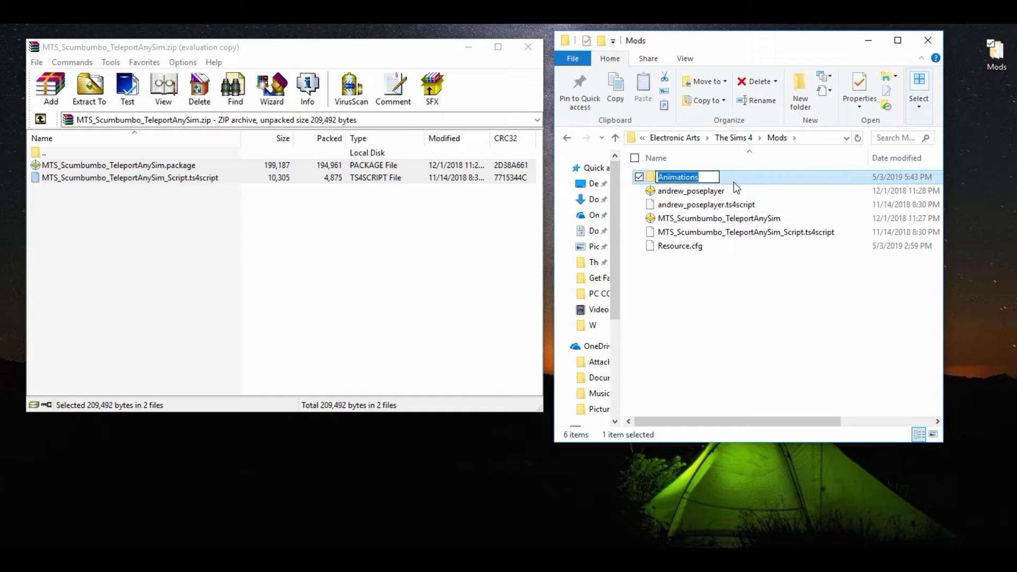
pyautogui.press('Escape')
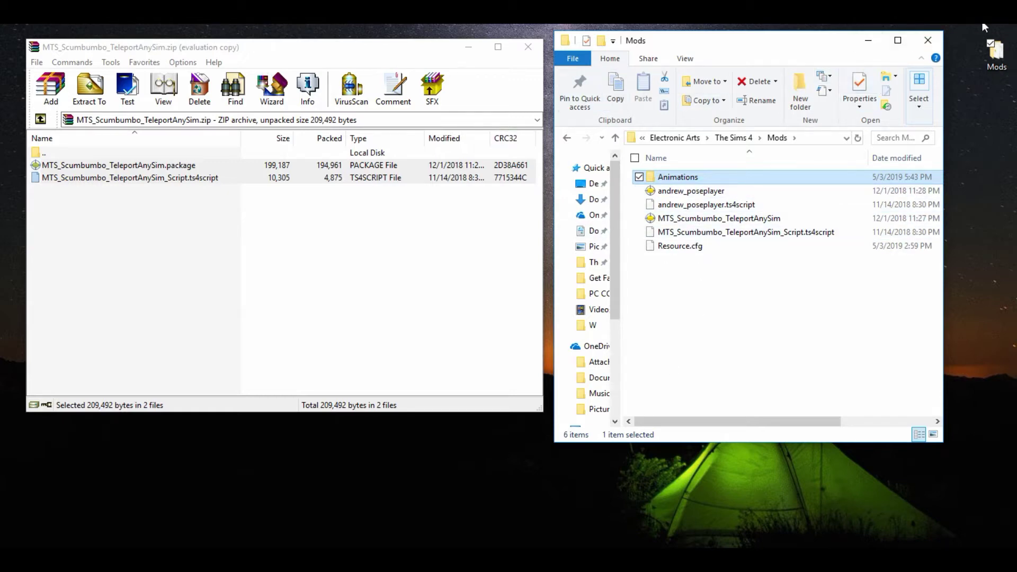
pyautogui.click(985, 96)
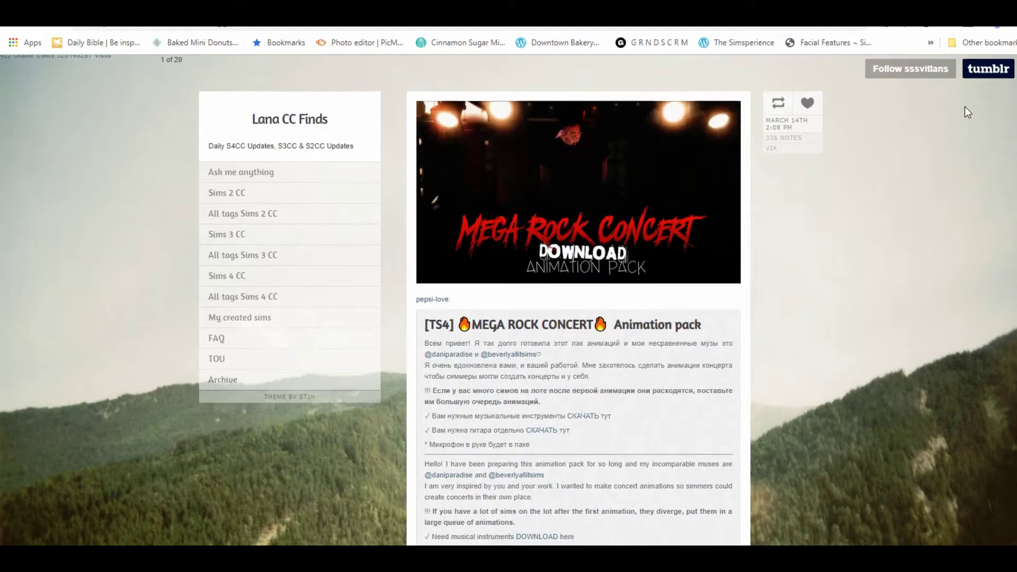
# Examine the Sims 4 animation packs on the Lana CC Finds page, from Mega Rock Concert to the Makeup custom animations.
pyautogui.scroll(-5, 965, 107)
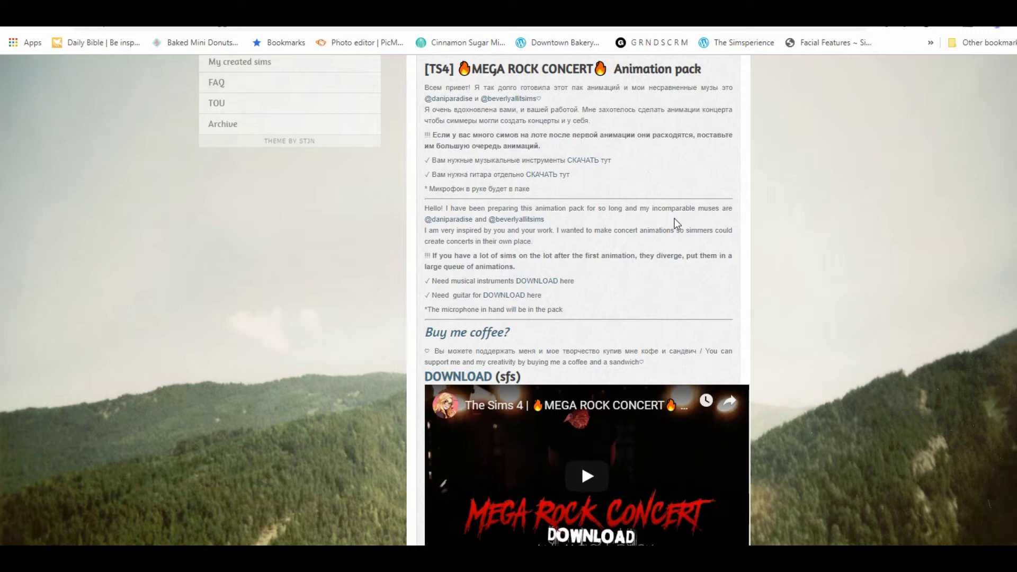
pyautogui.scroll(-5, 675, 218)
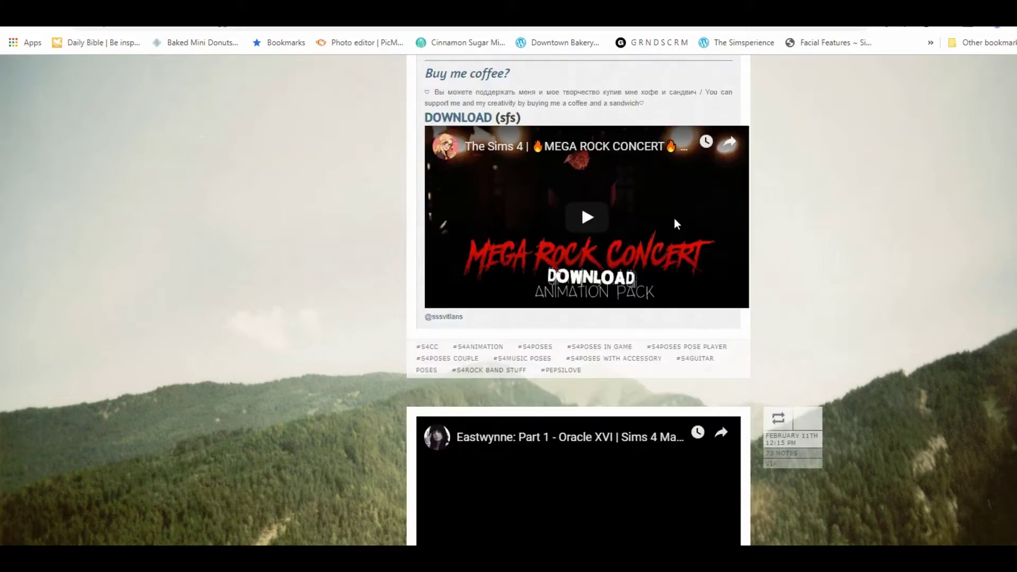
pyautogui.scroll(4, 674, 219)
pyautogui.scroll(5, 675, 219)
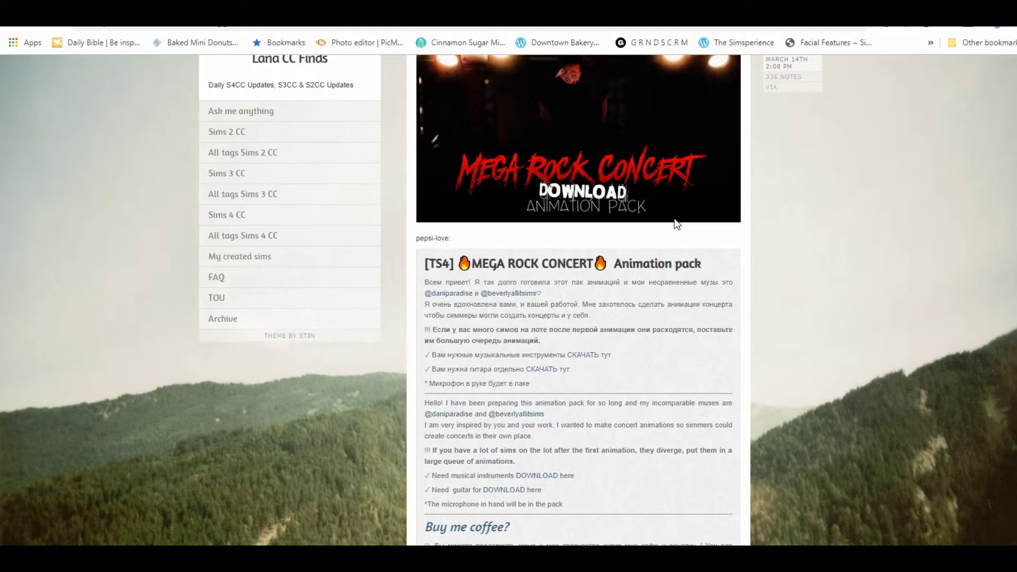
pyautogui.scroll(-10, 675, 221)
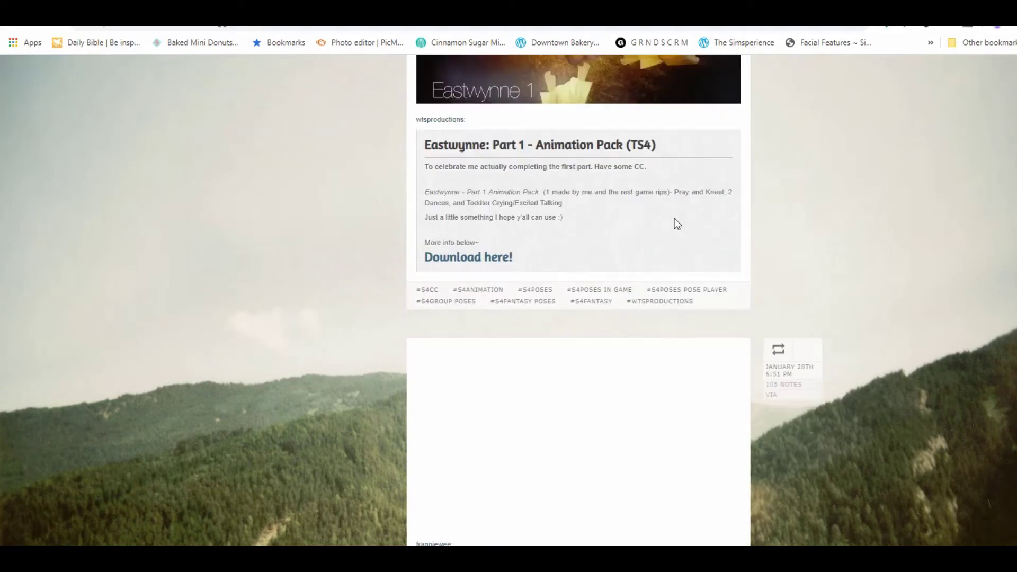
pyautogui.scroll(-15, 675, 219)
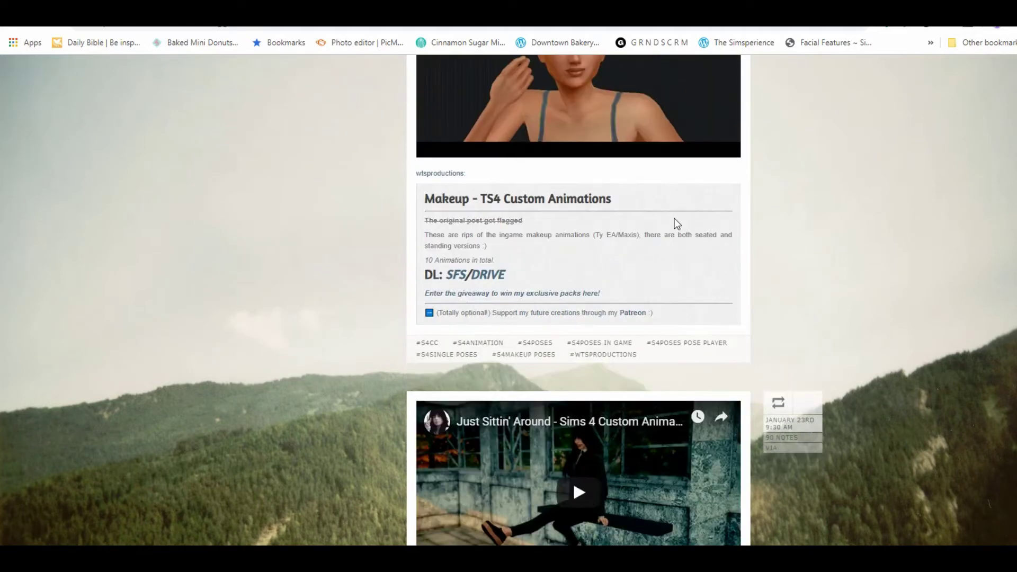
pyautogui.scroll(11, 674, 219)
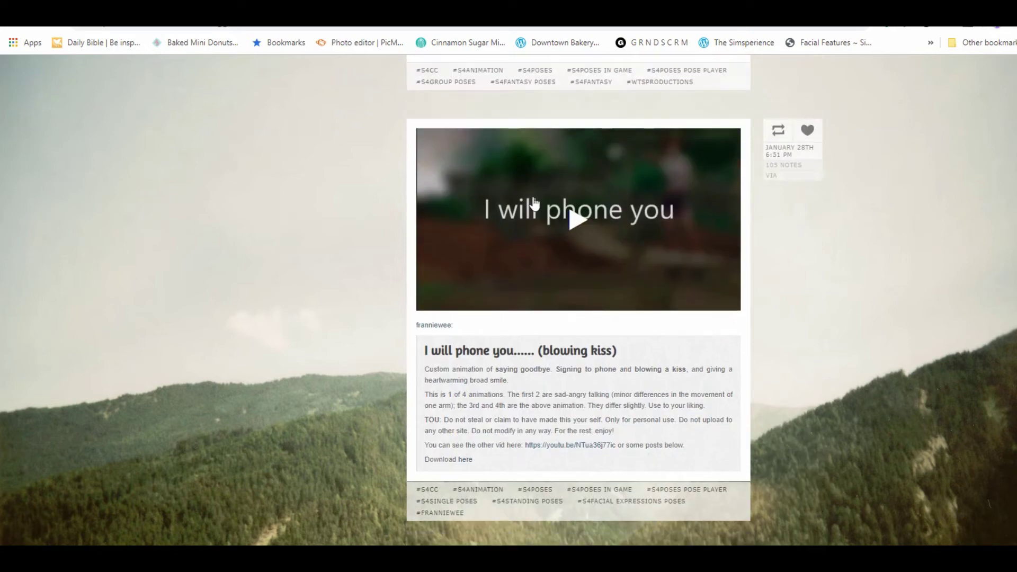
pyautogui.scroll(-5, 589, 229)
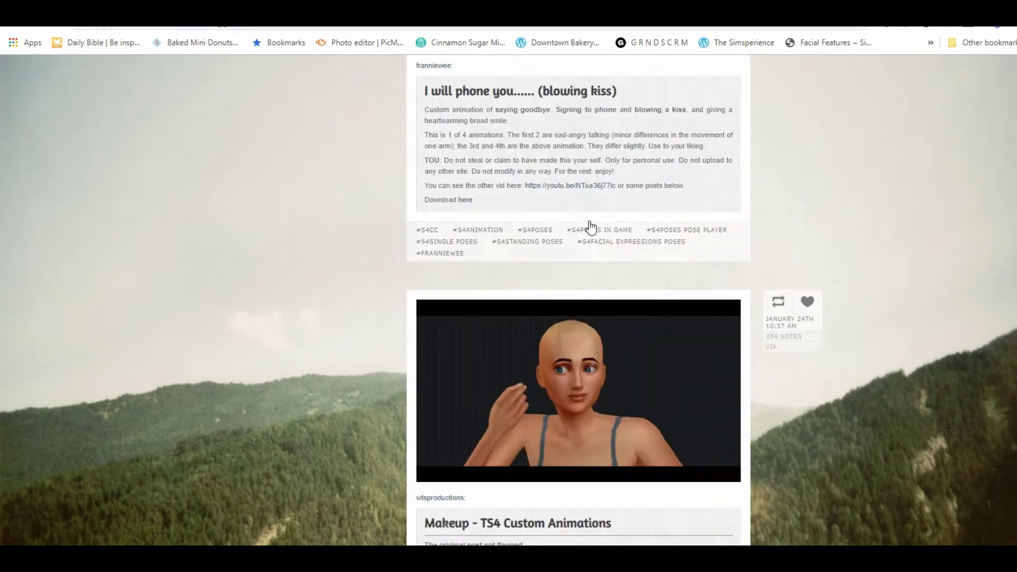
pyautogui.scroll(7, 589, 228)
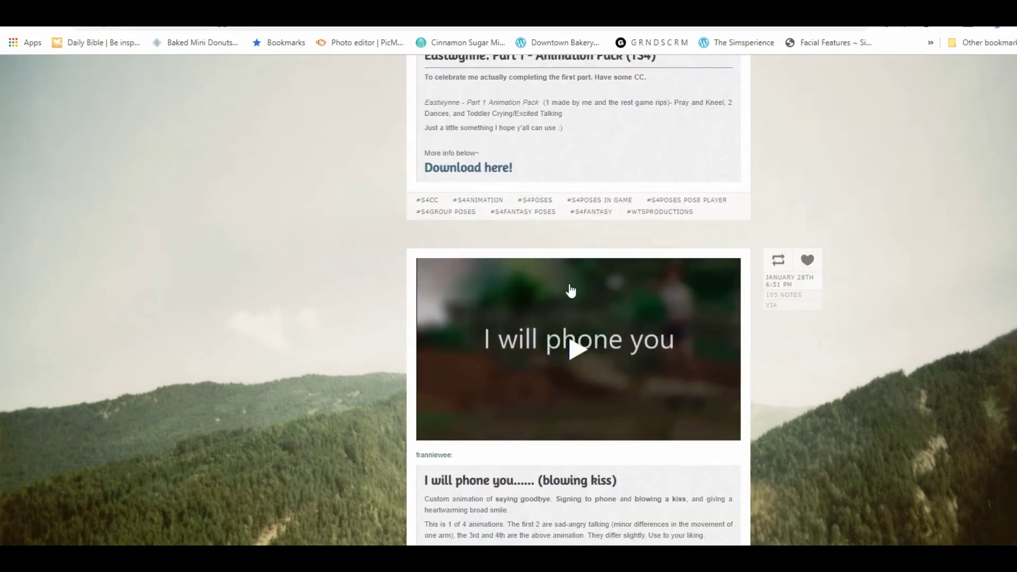
pyautogui.scroll(-3, 572, 286)
pyautogui.scroll(-7, 577, 264)
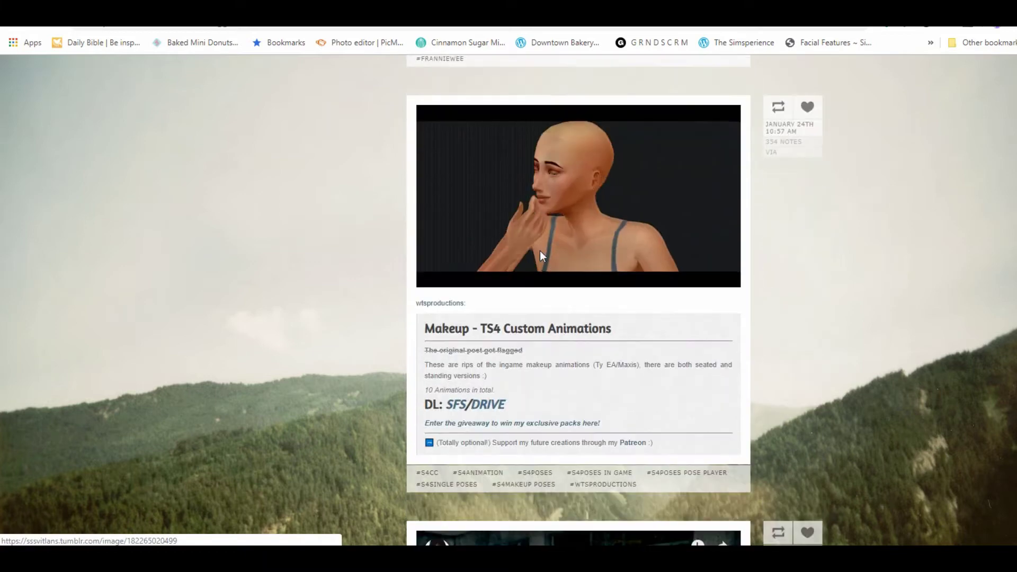